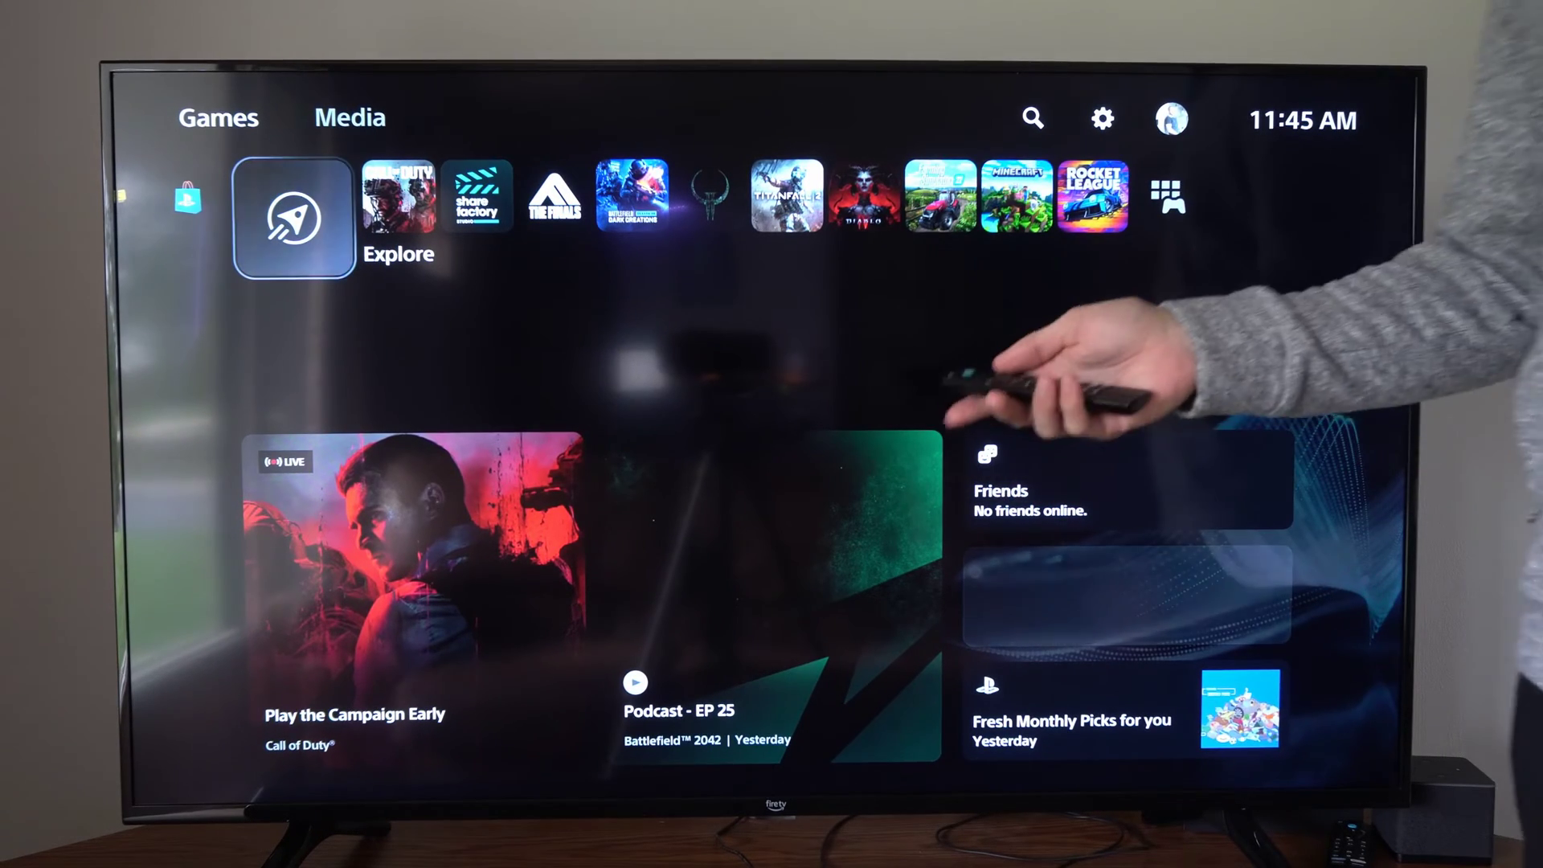
Step: Move right along the home screen's game row toward the Settings gear
key(Right)
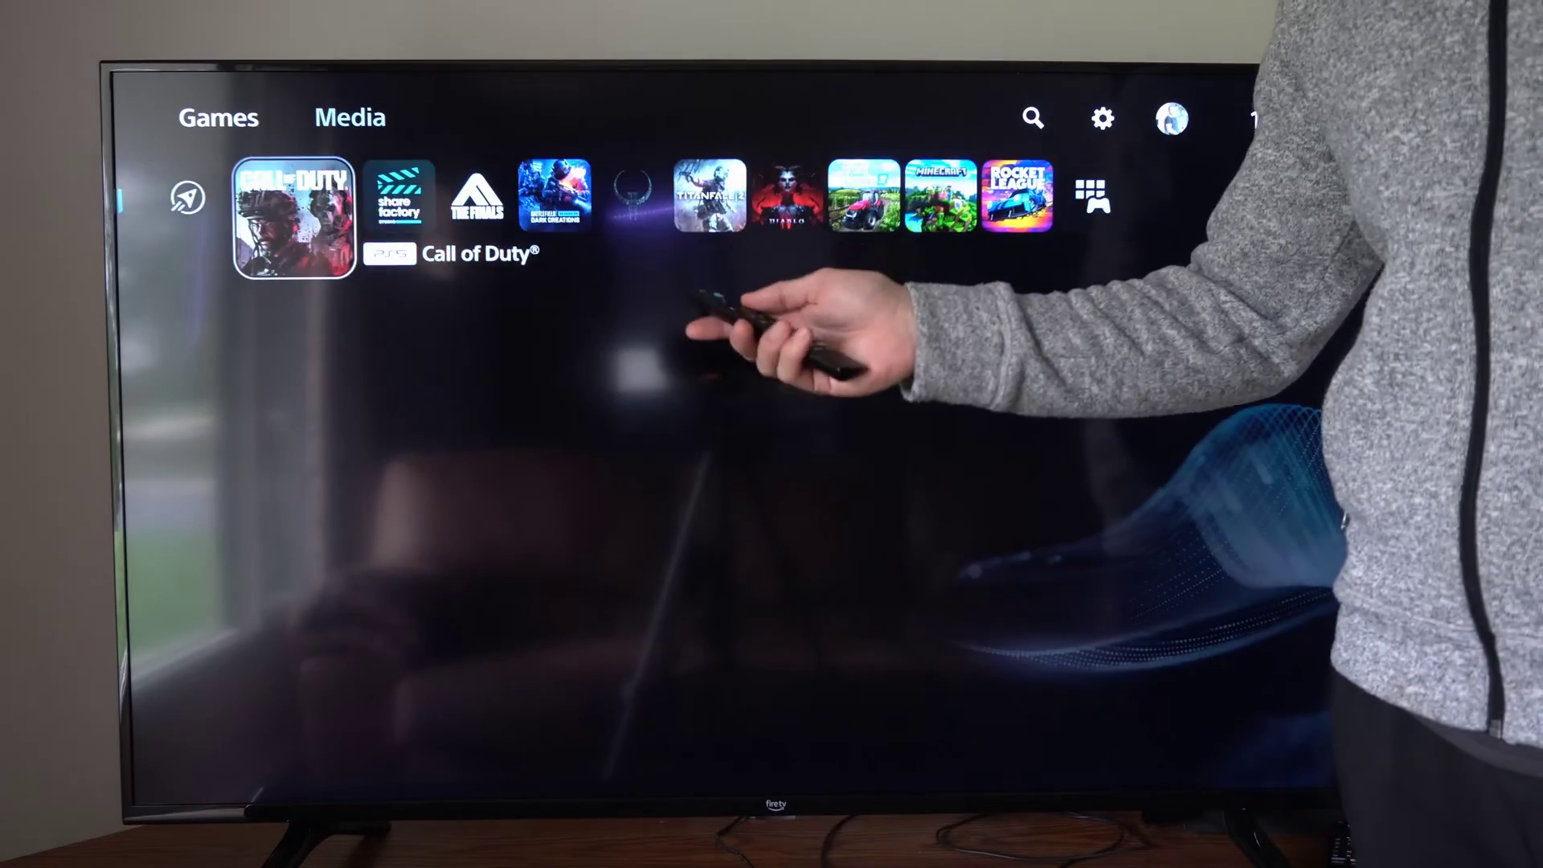
key(Right)
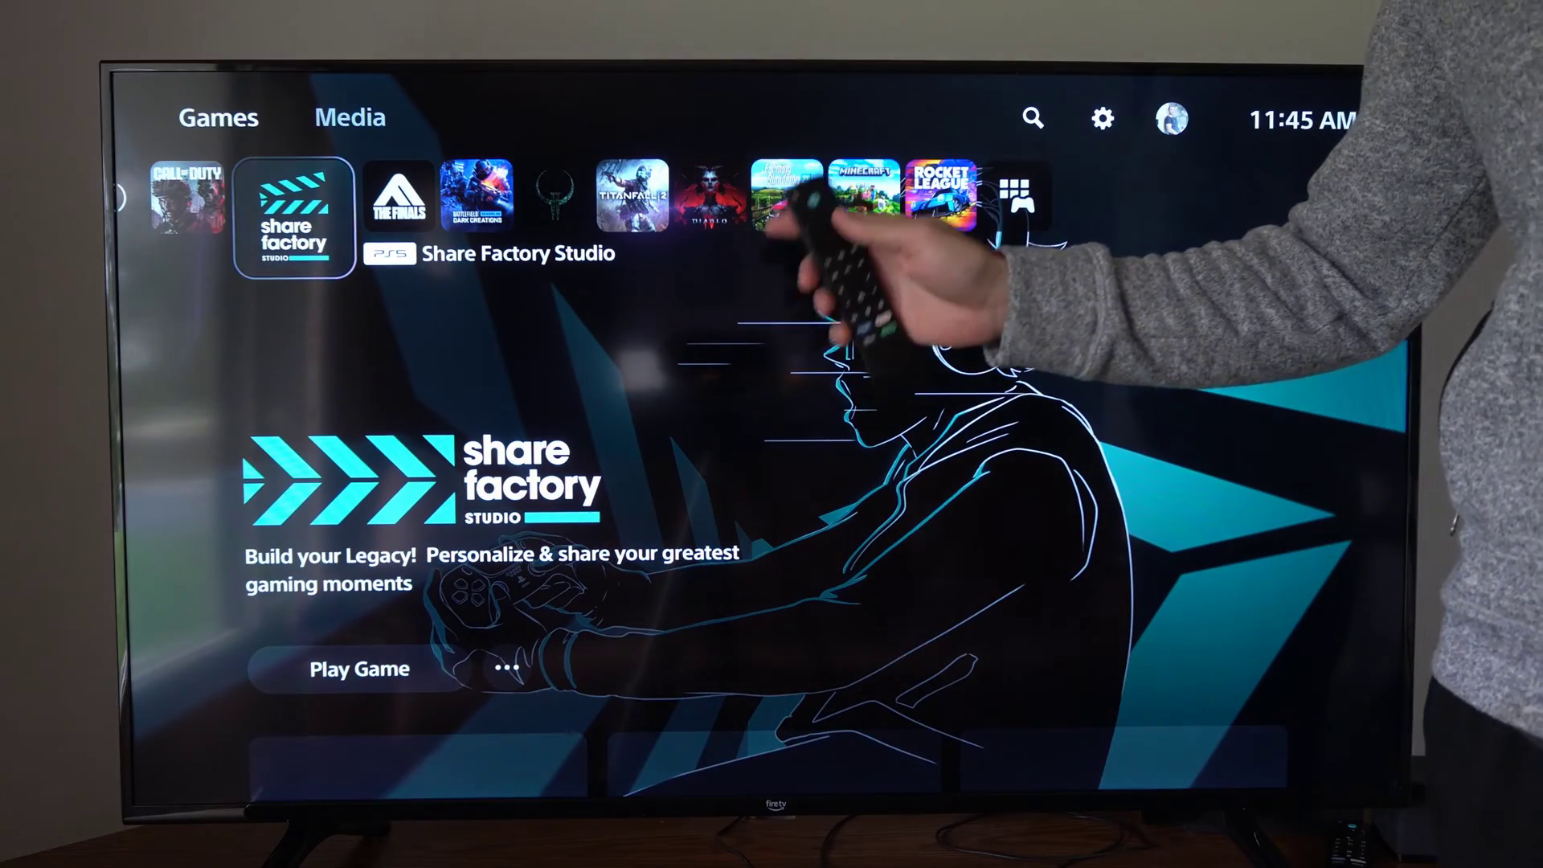
key(Right)
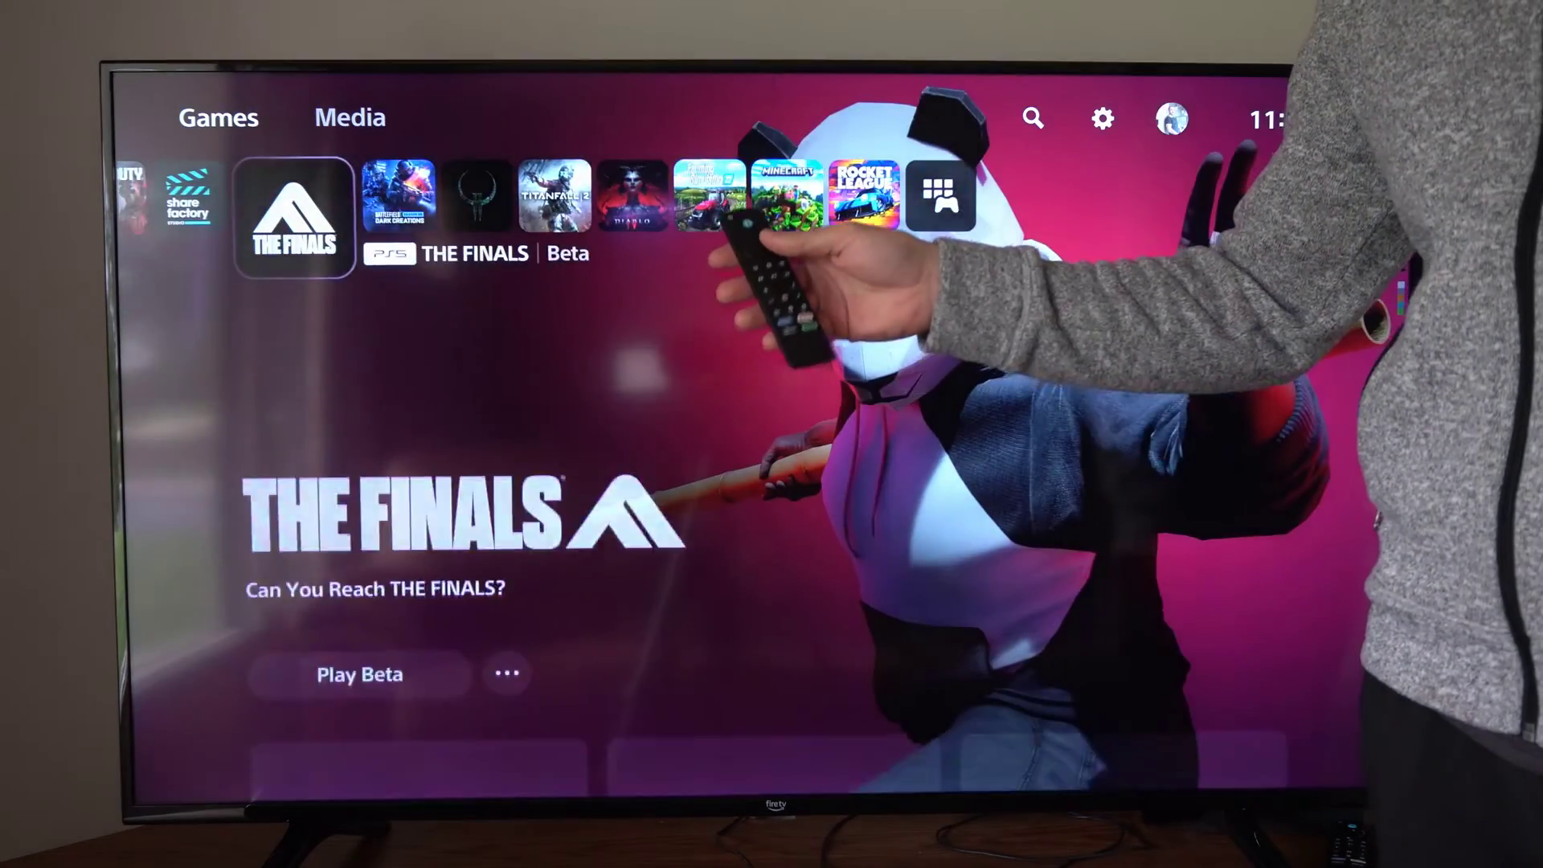
key(Right)
key(Right)
key(Right)
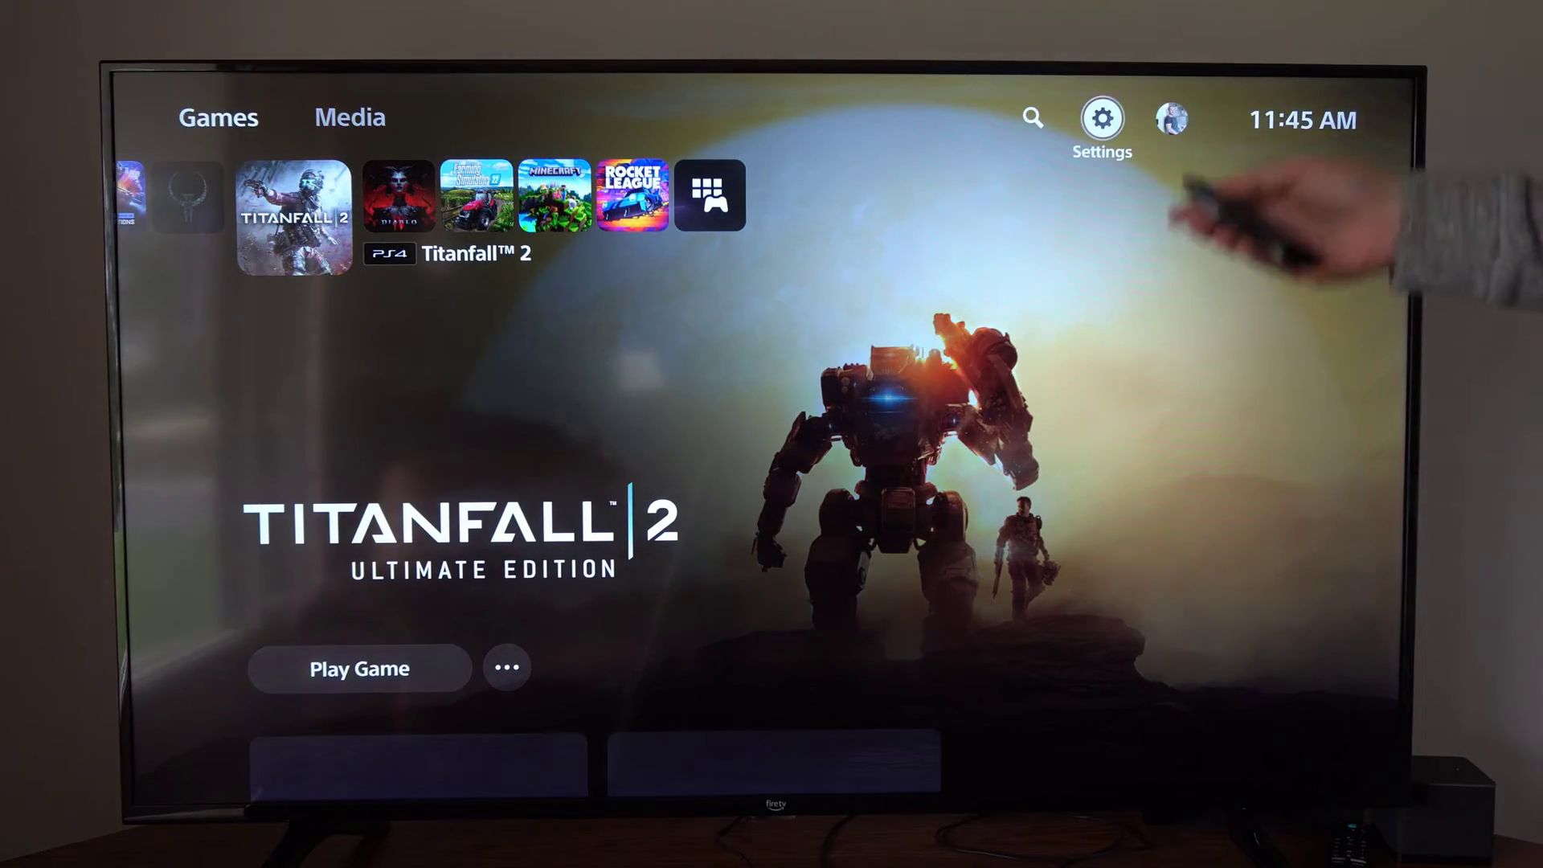
Step: Open the console Settings and enter the System category
key(Return)
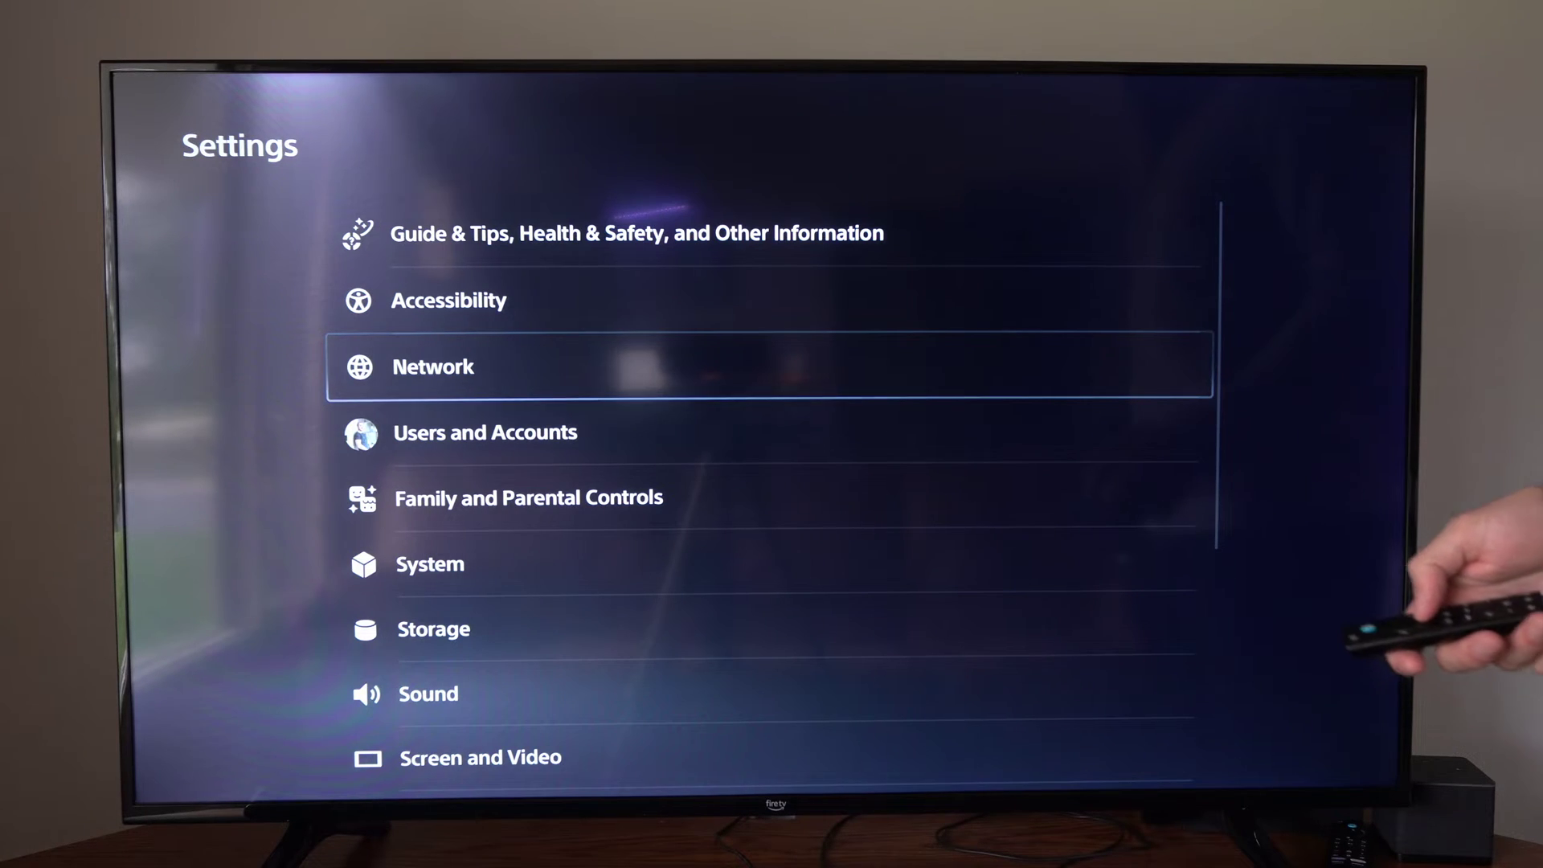
key(Down)
key(Down)
key(Down)
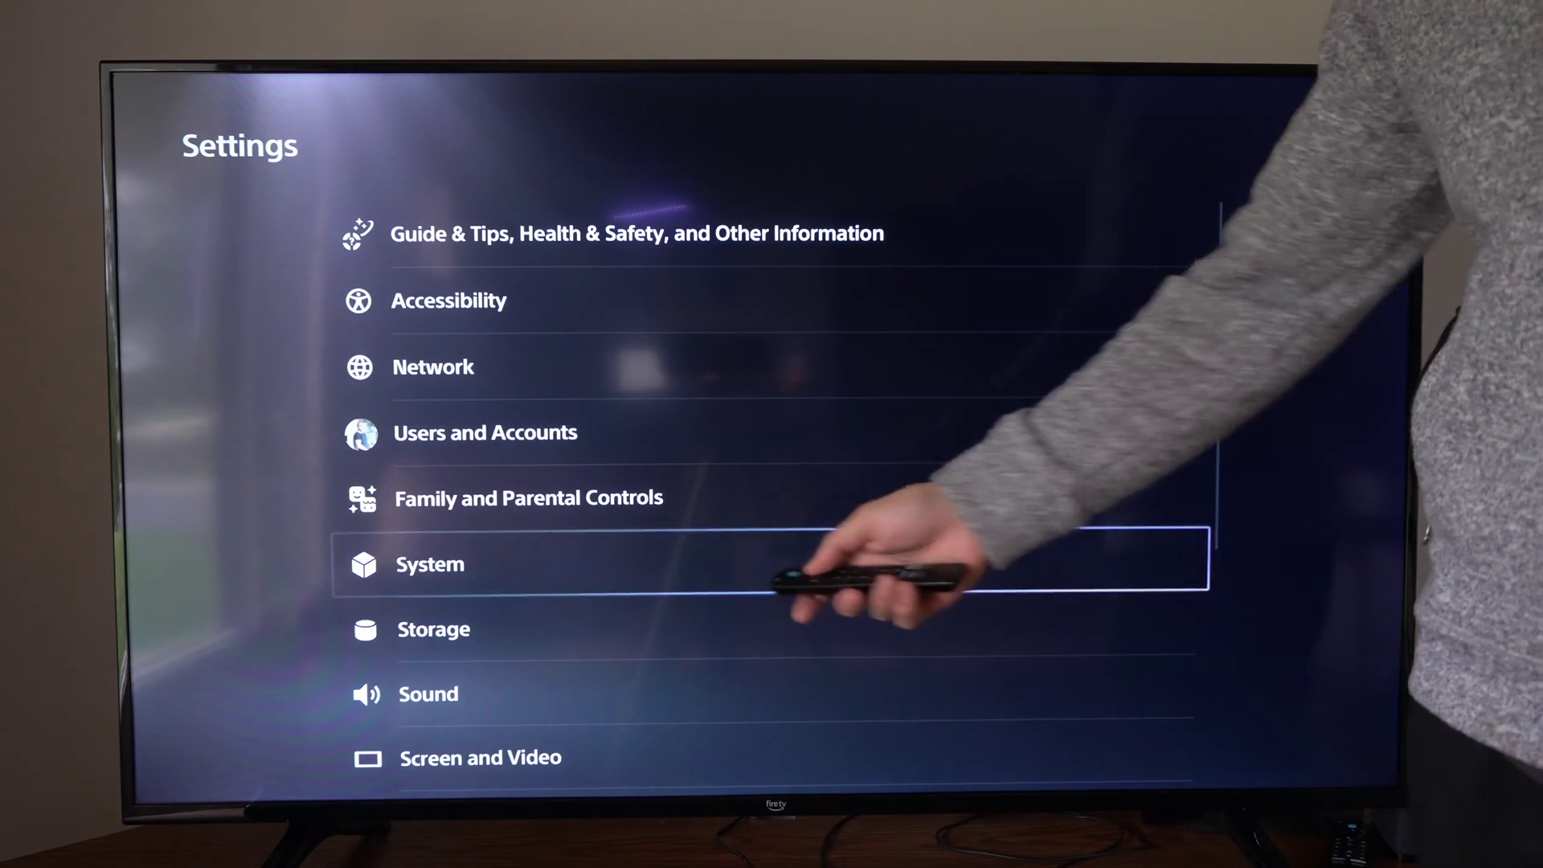
key(Return)
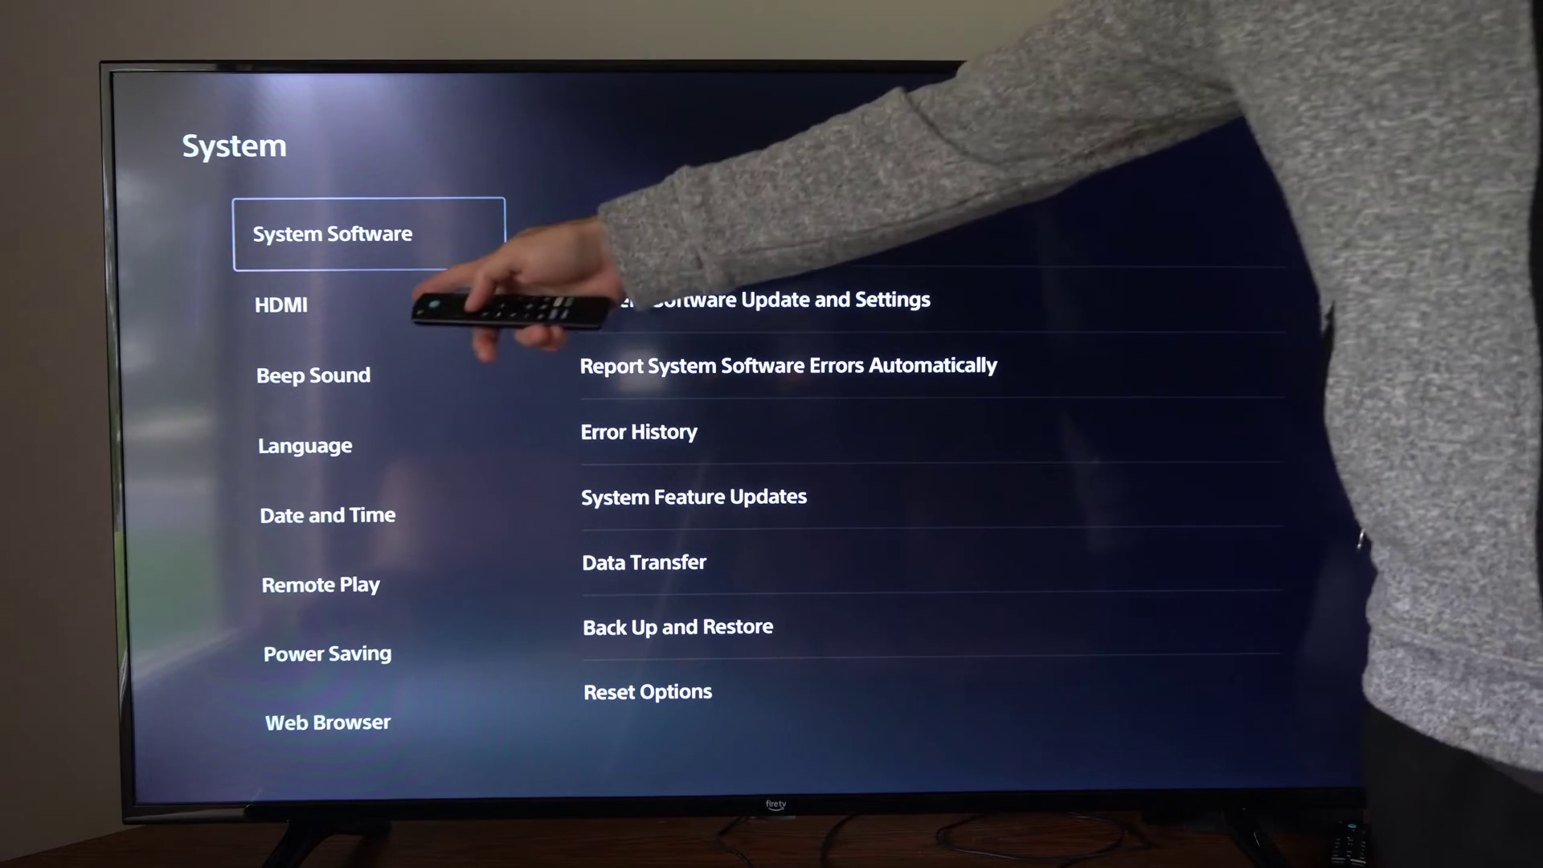
Step: Select HDMI and move down the right pane to Enable One-Touch Play
key(Down)
key(Right)
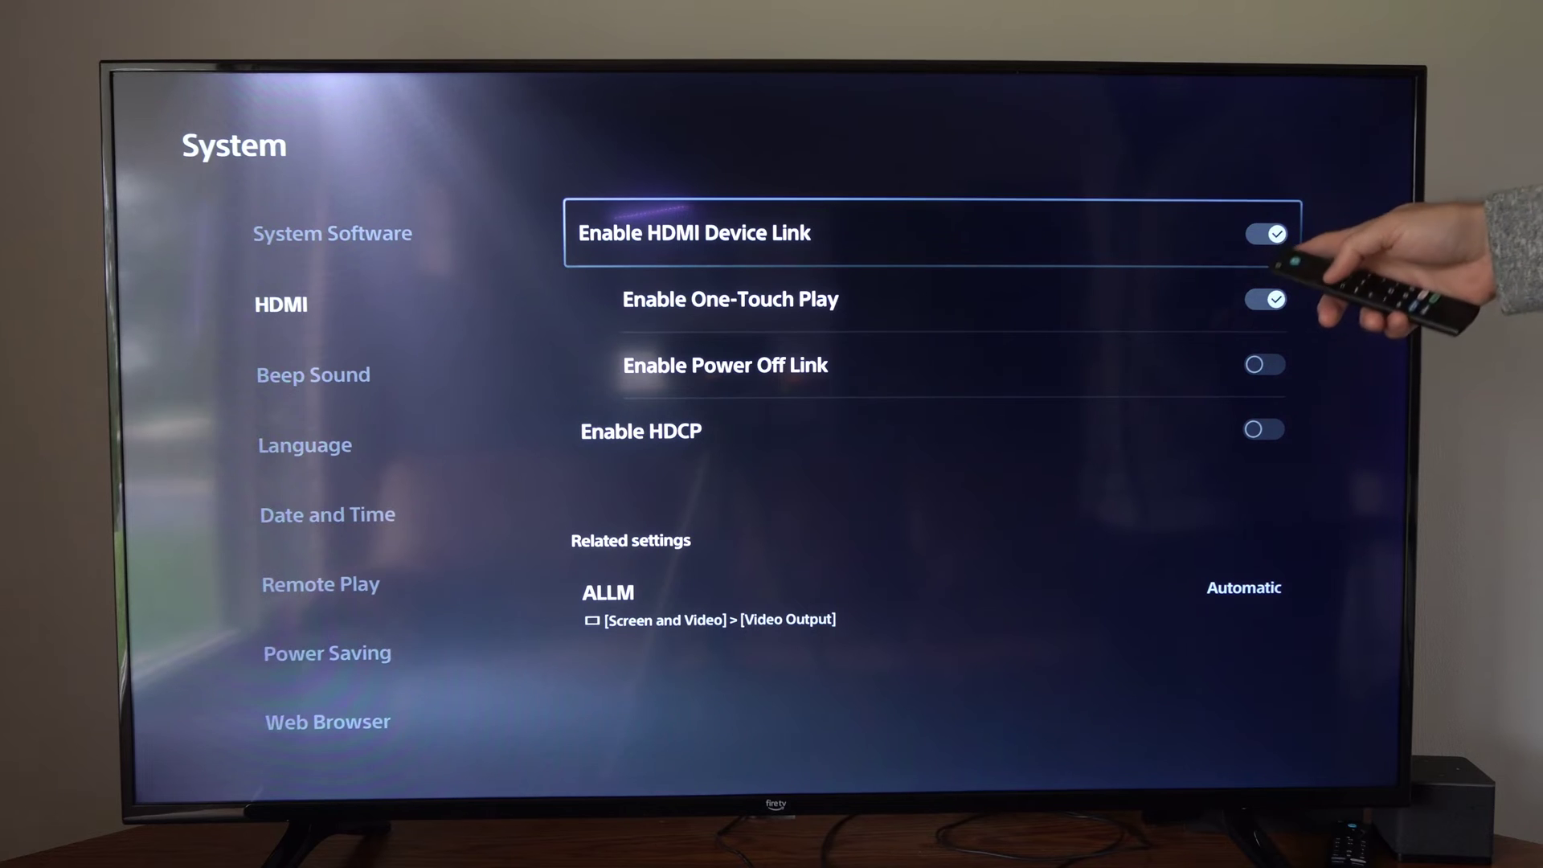
key(Down)
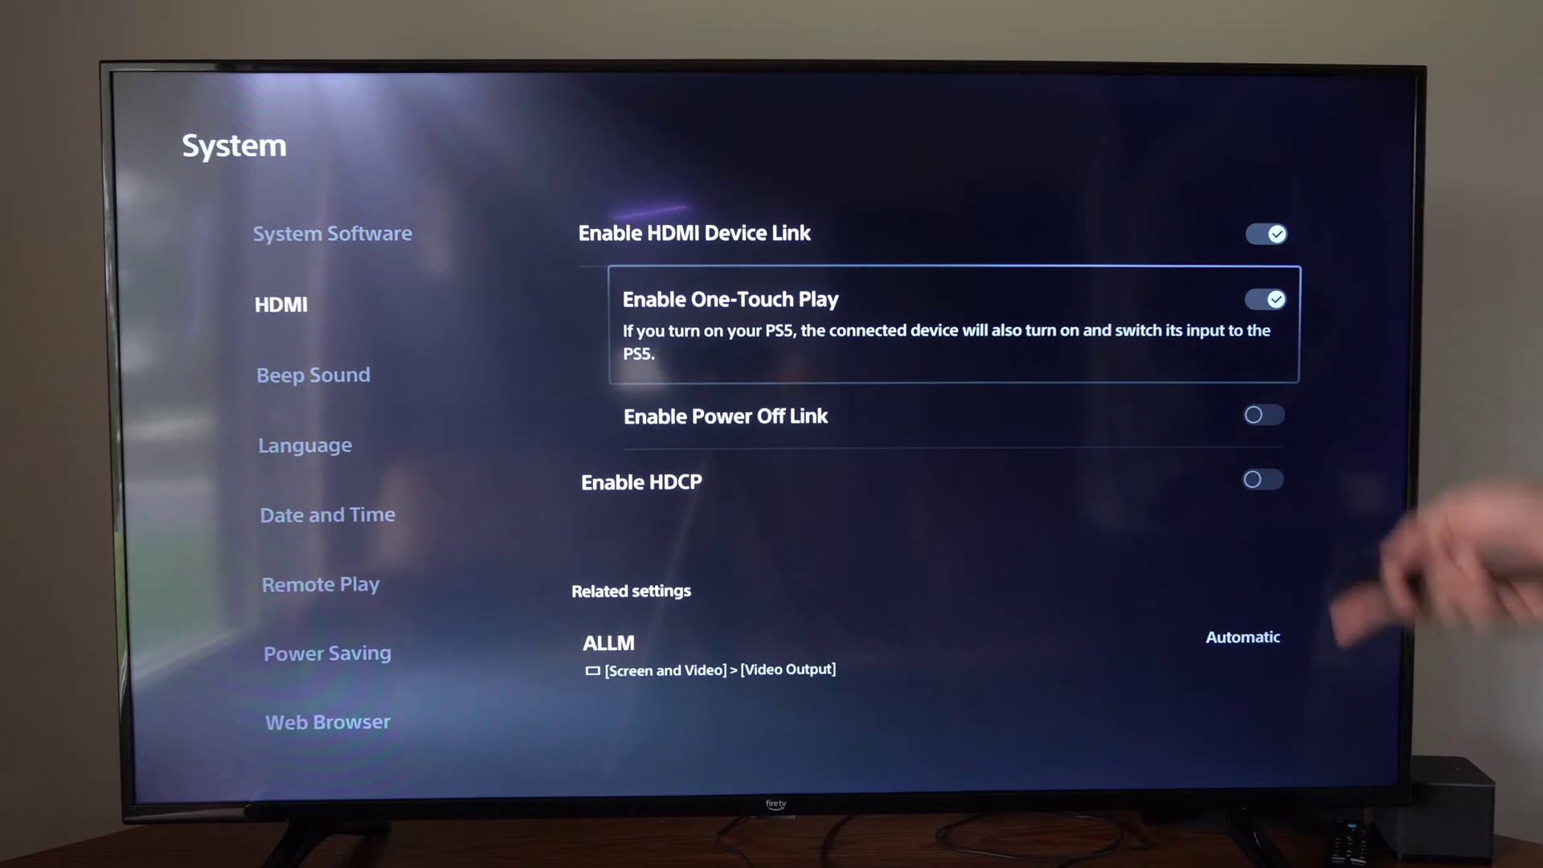
key(Down)
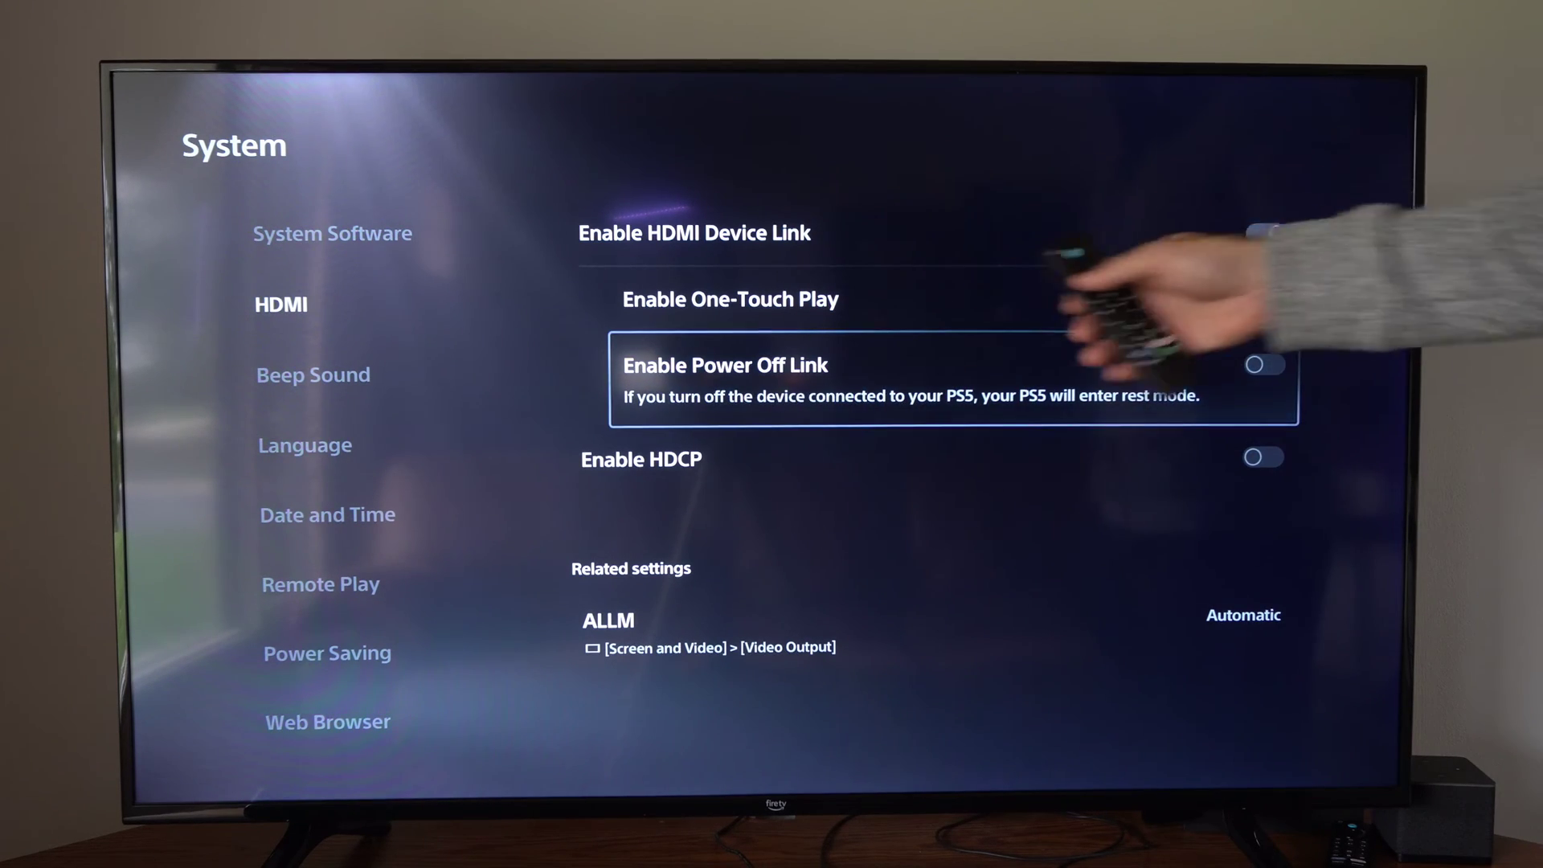
key(Up)
key(Down)
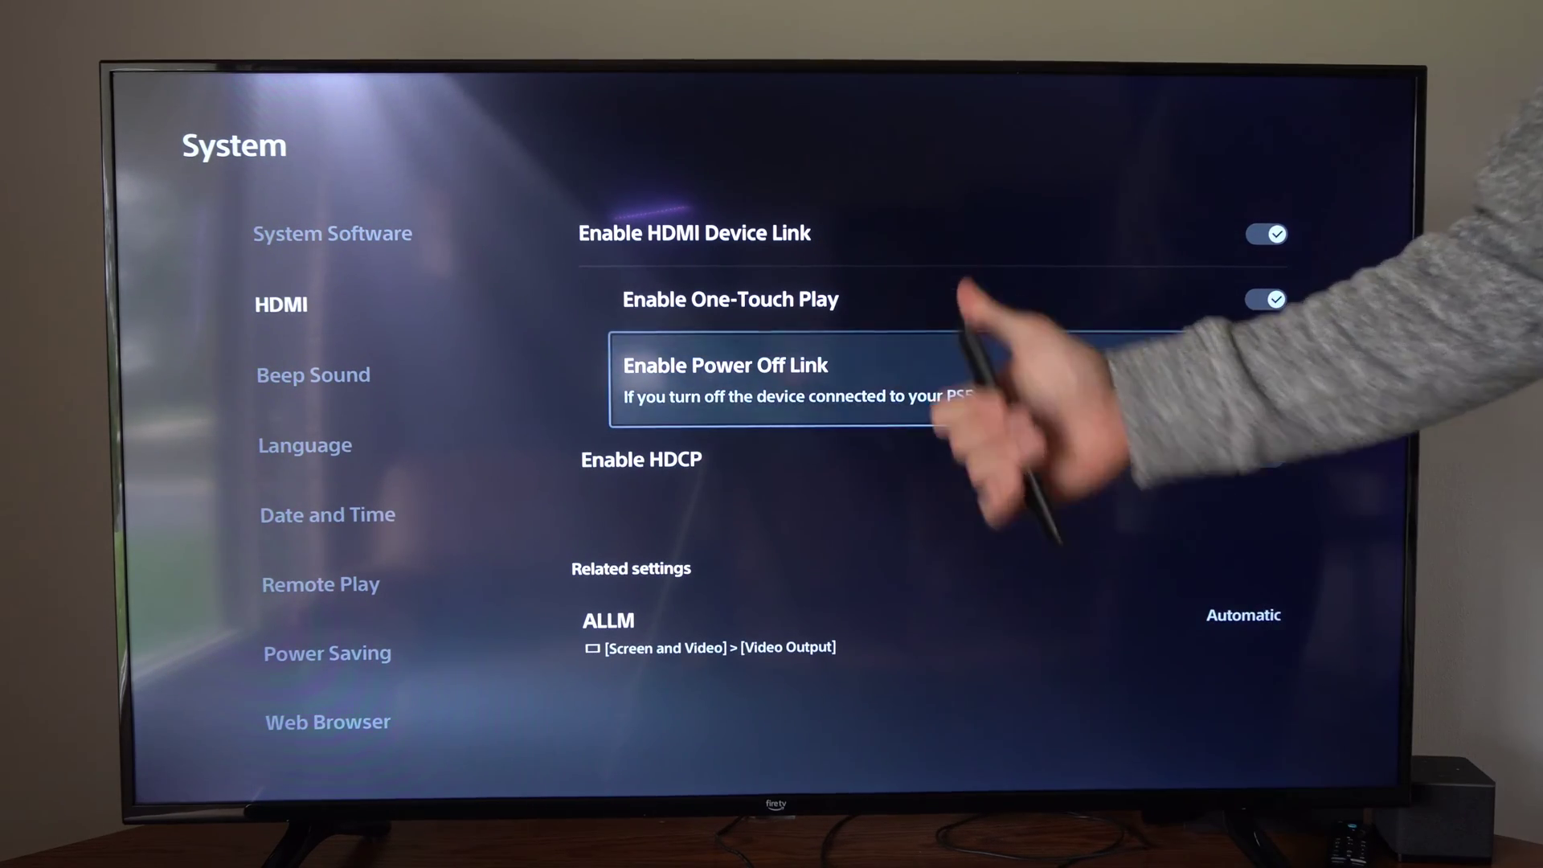